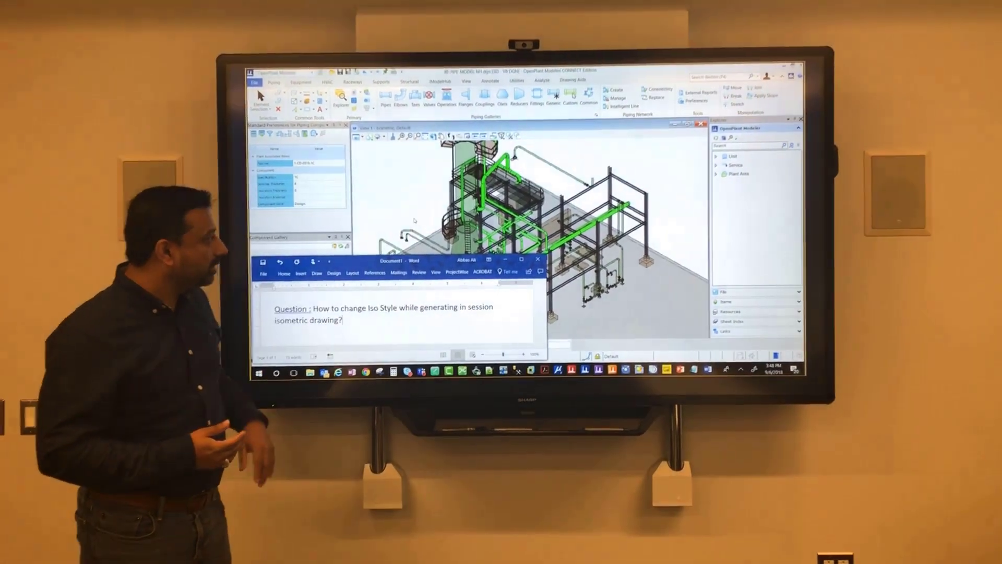
Step: Close the Word note window to uncover the 3D piping model
{"action": "left_click", "coordinate": [392, 218]}
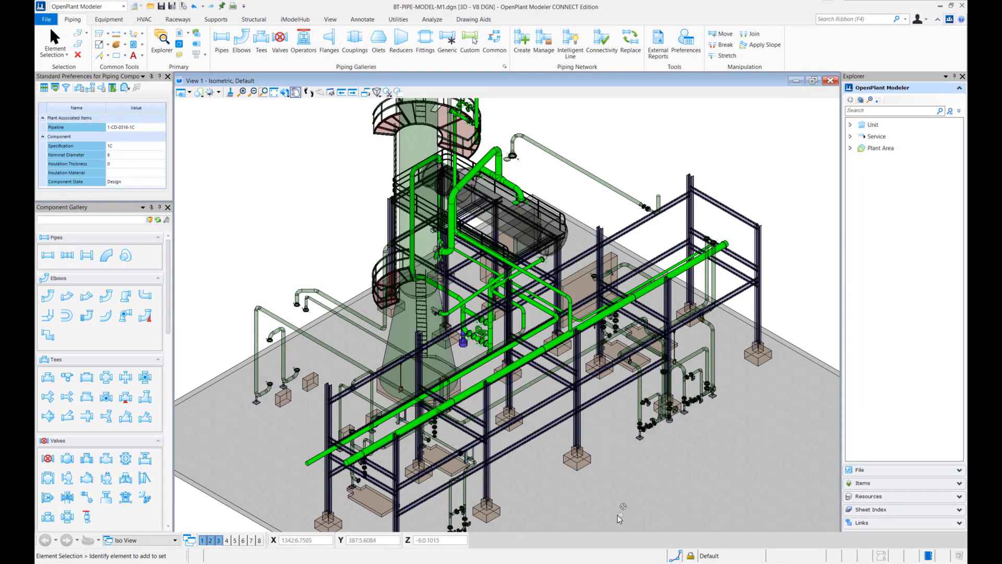
Step: In Pipeline Manager, tick pipeline 1-SWS-0311-1C and set the isometric style to IFC
{"action": "left_click", "coordinate": [542, 51]}
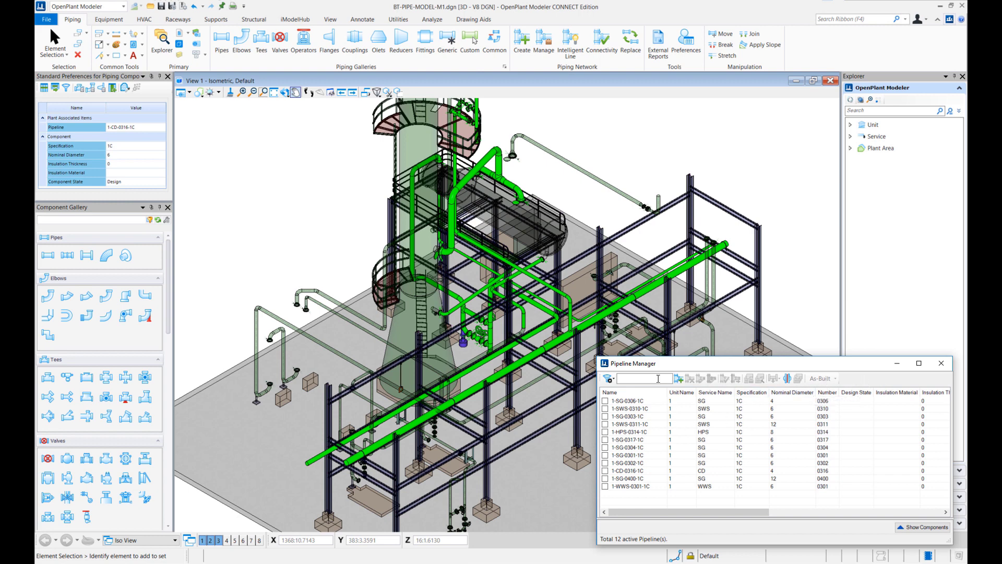
{"action": "left_click", "coordinate": [604, 424]}
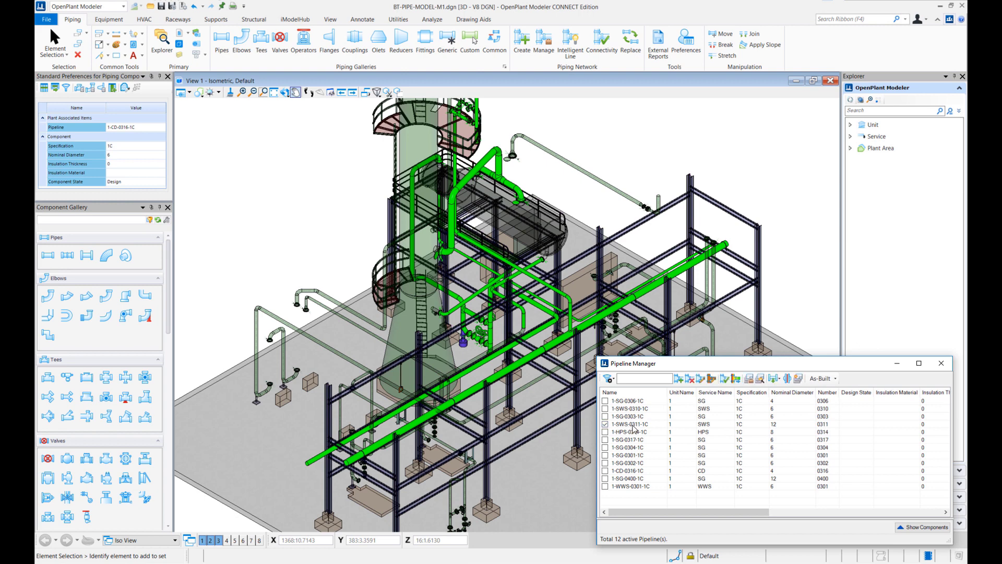
{"action": "left_click", "coordinate": [827, 381]}
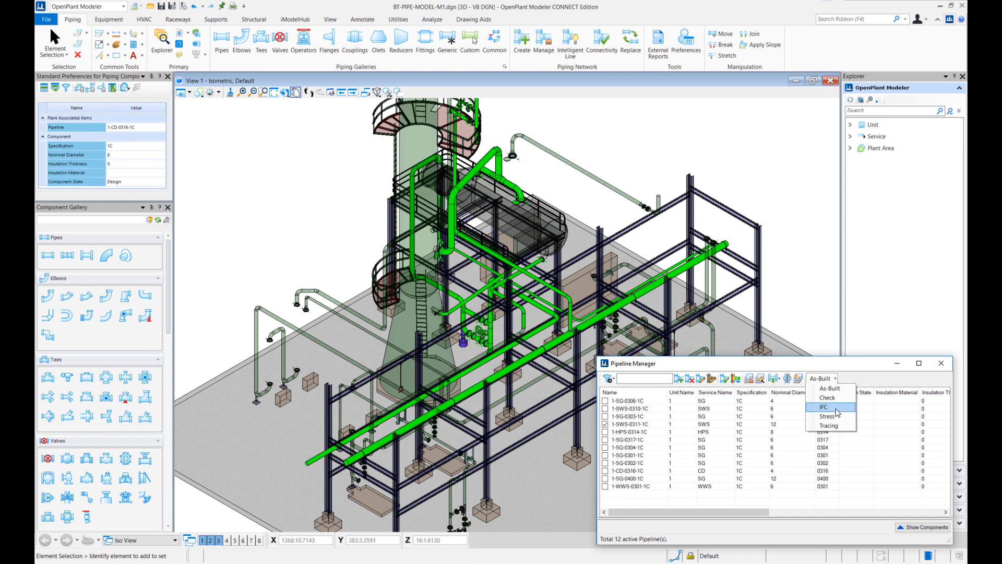
{"action": "left_click", "coordinate": [829, 407]}
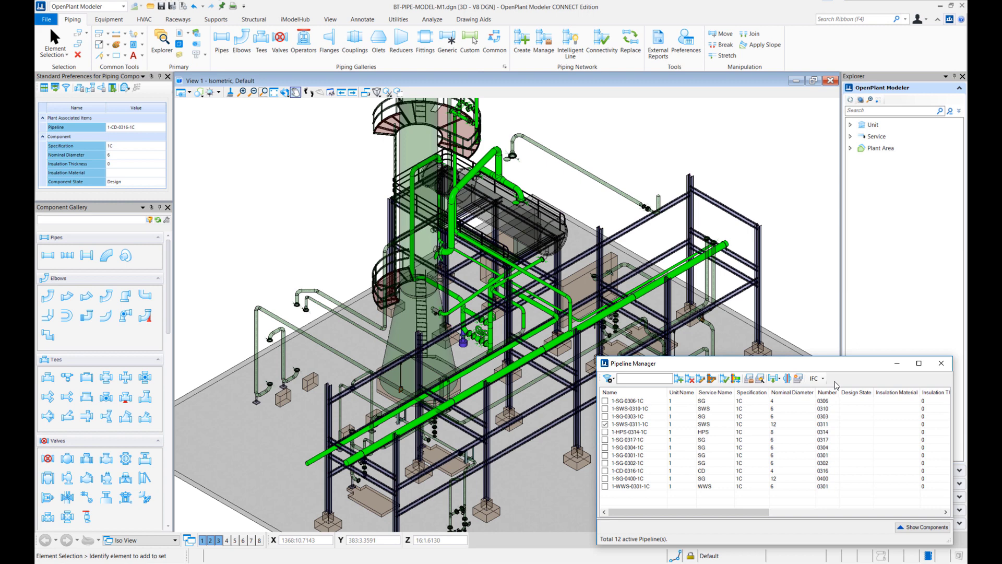
{"action": "left_click", "coordinate": [818, 378]}
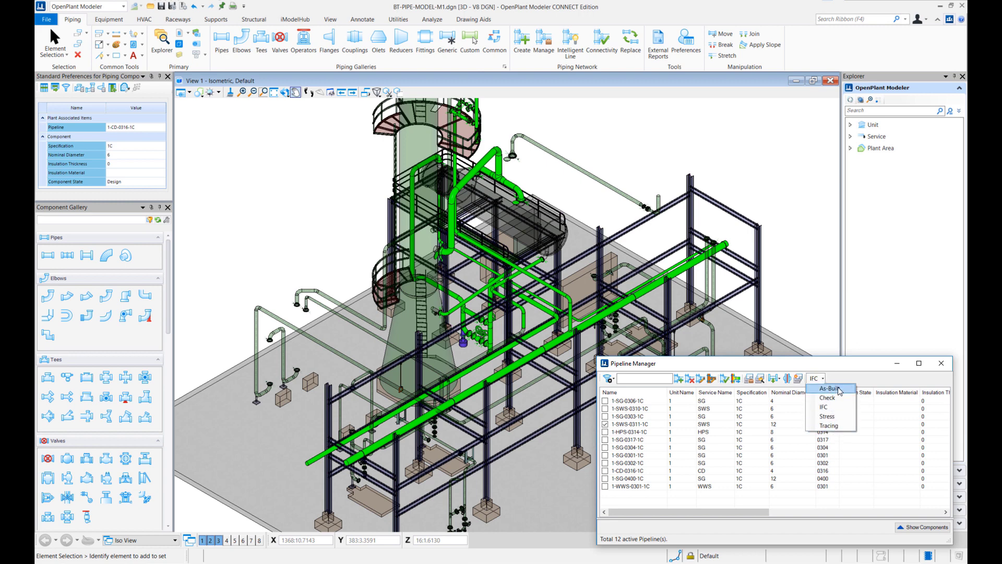
{"action": "left_click", "coordinate": [839, 391]}
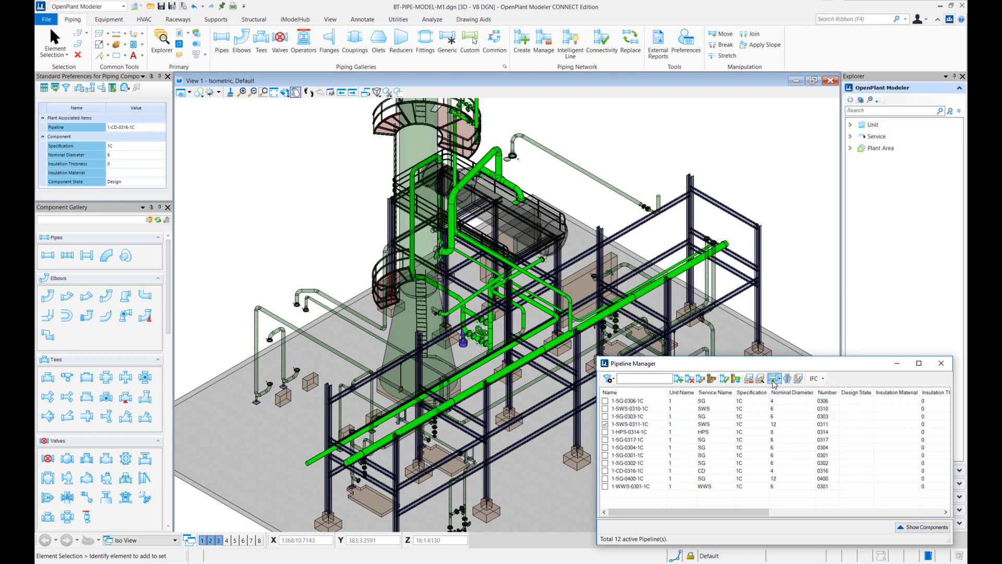
Step: Generate the IFC isometric for 1-SWS-0311-1C and bring up its row options in Isometrics Manager
{"action": "left_click", "coordinate": [798, 378]}
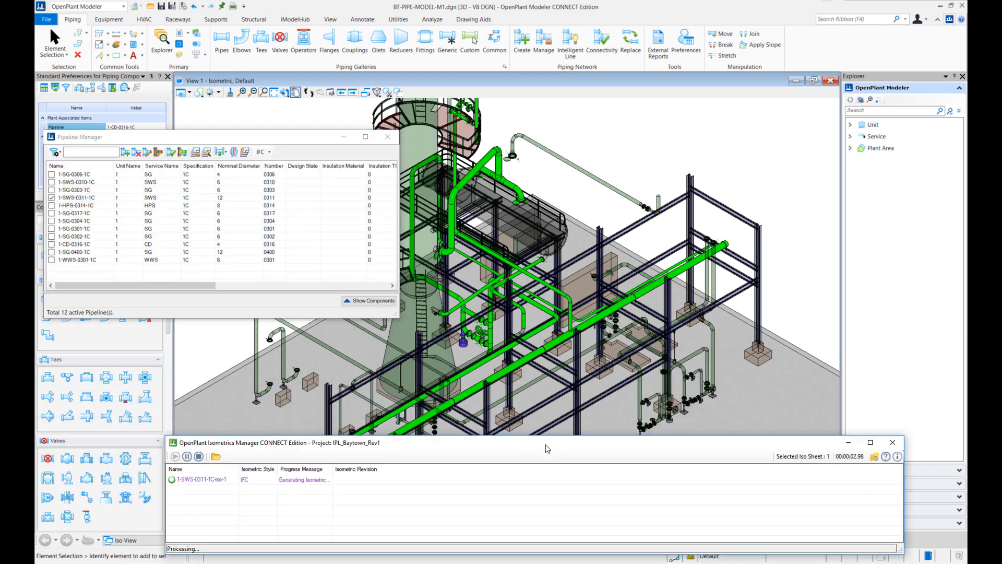
{"action": "left_click_drag", "start_coordinate": [458, 454], "coordinate": [421, 458]}
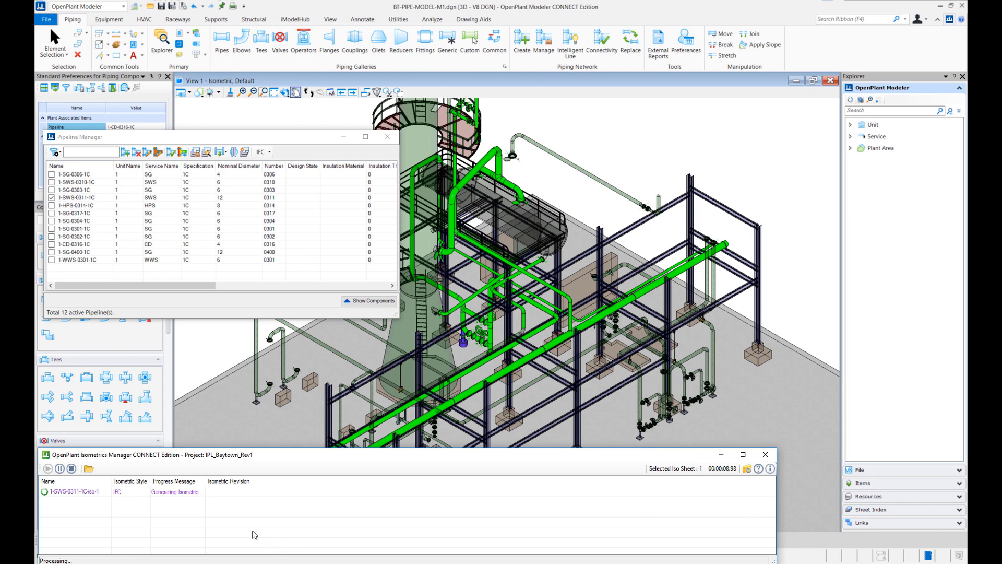
{"action": "right_click", "coordinate": [167, 495]}
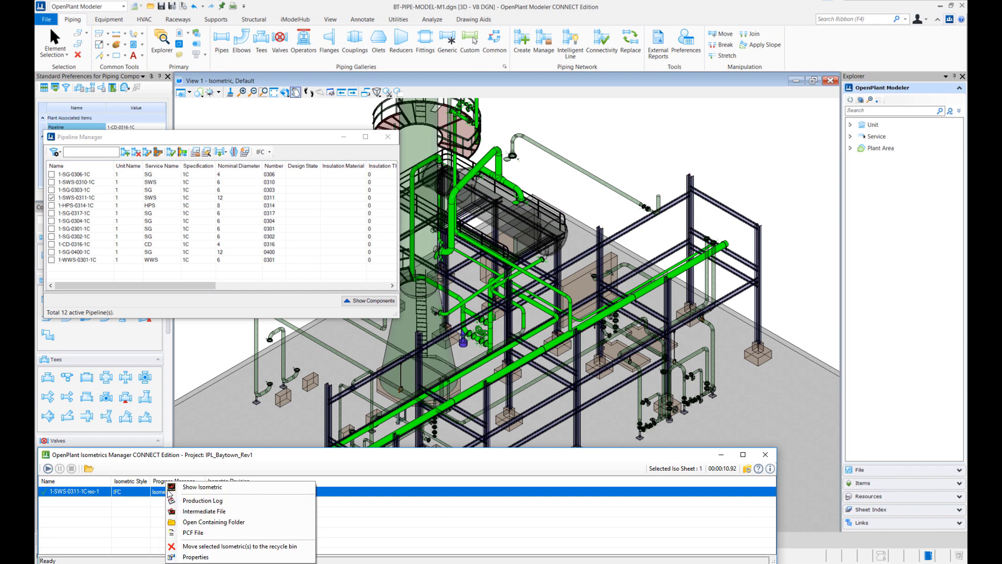
Step: Show the IFC isometric drawing of 1-SWS-0311-1C, review it, then close Isometrics Manager
{"action": "left_click", "coordinate": [200, 487]}
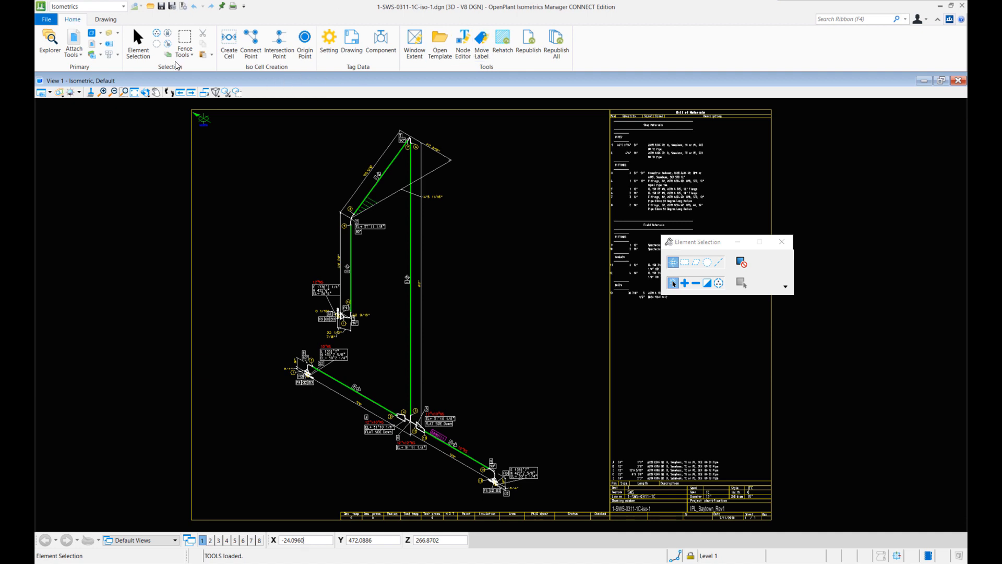
{"action": "left_click", "coordinate": [961, 6]}
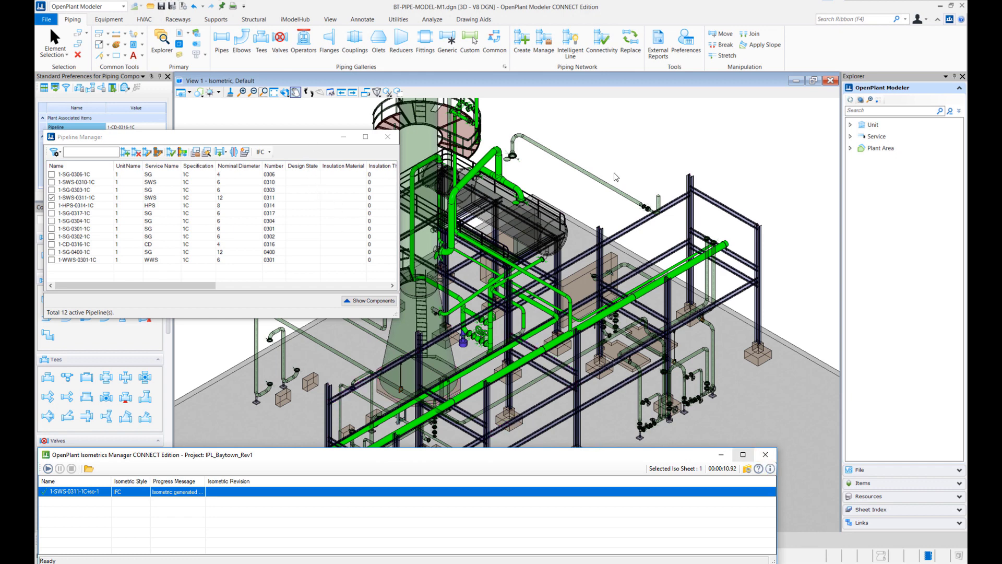
Step: Switch the iso style from IFC to As-Built and regenerate 1-SWS-0311-1C-iso-1
{"action": "mouse_move", "coordinate": [312, 140]}
{"action": "left_mouse_down"}
{"action": "mouse_move", "coordinate": [543, 200]}
{"action": "mouse_move", "coordinate": [541, 216]}
{"action": "left_mouse_up"}
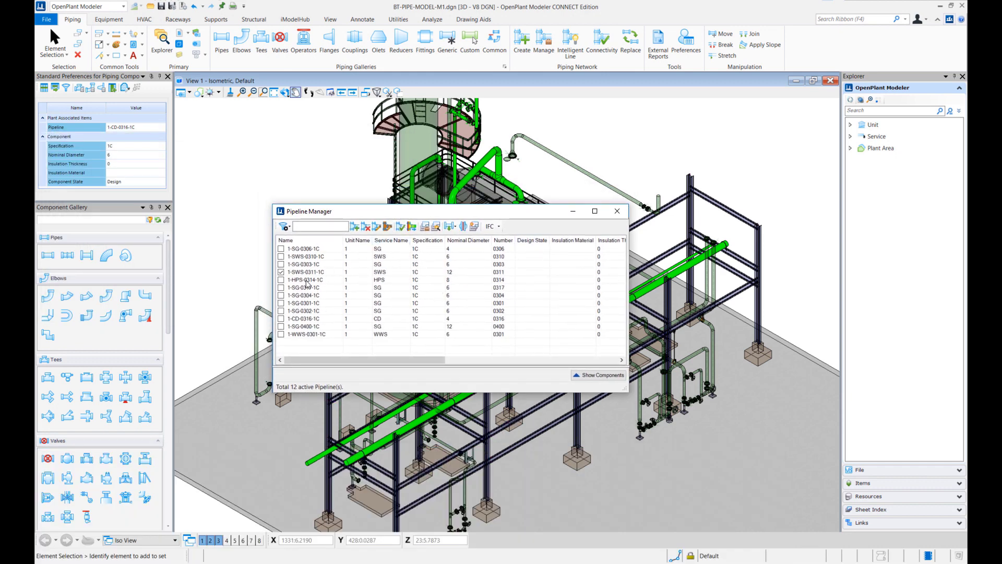
{"action": "left_click", "coordinate": [495, 226]}
{"action": "left_click", "coordinate": [509, 238]}
{"action": "left_click", "coordinate": [474, 226]}
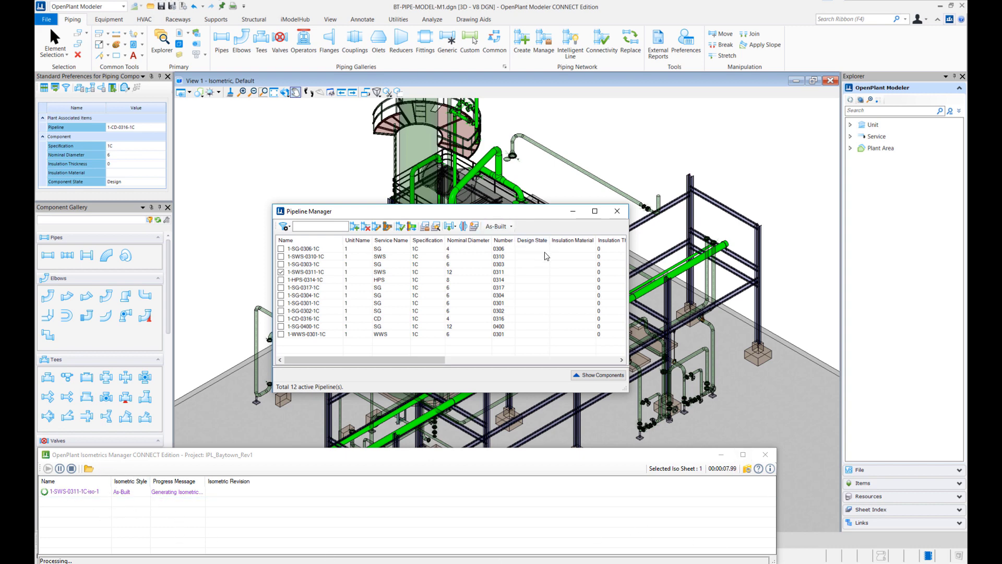
{"action": "left_click", "coordinate": [127, 492]}
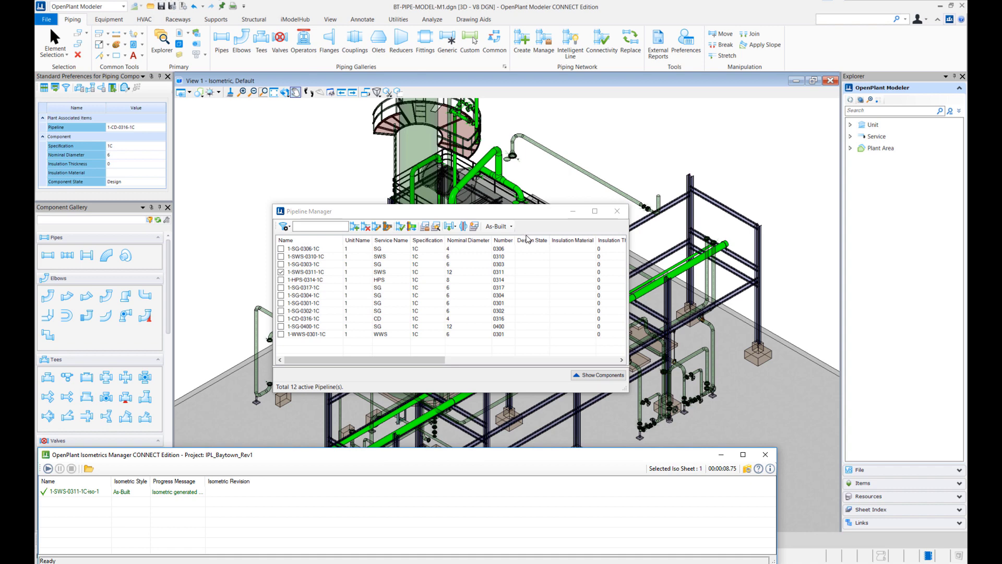
{"action": "left_click", "coordinate": [509, 226]}
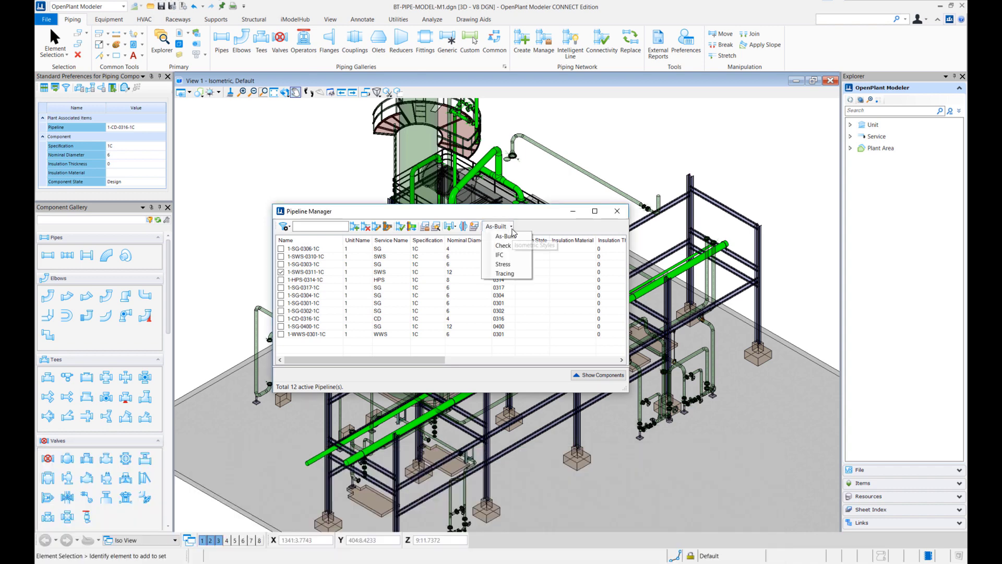
{"action": "left_click", "coordinate": [512, 237]}
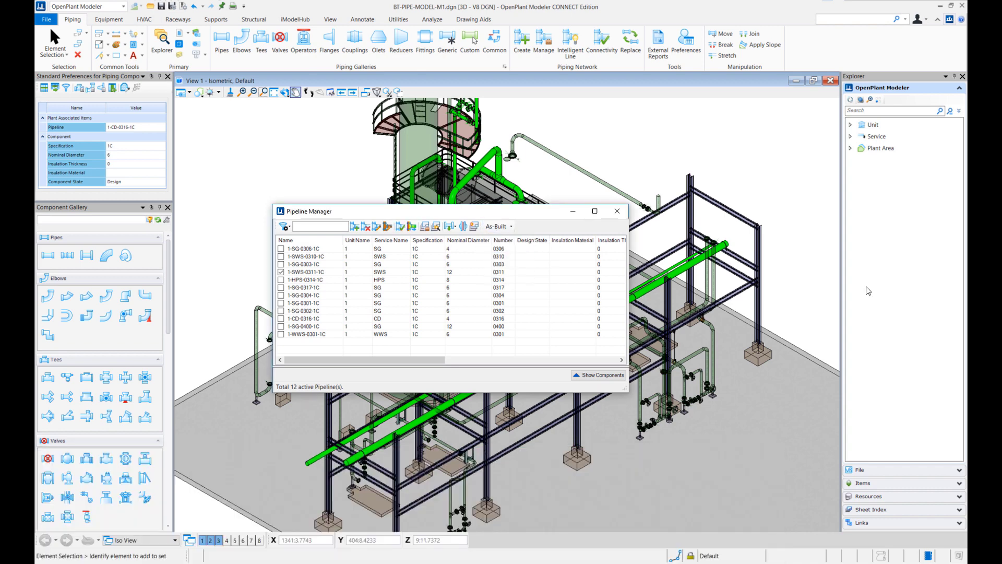
{"action": "left_click", "coordinate": [514, 227]}
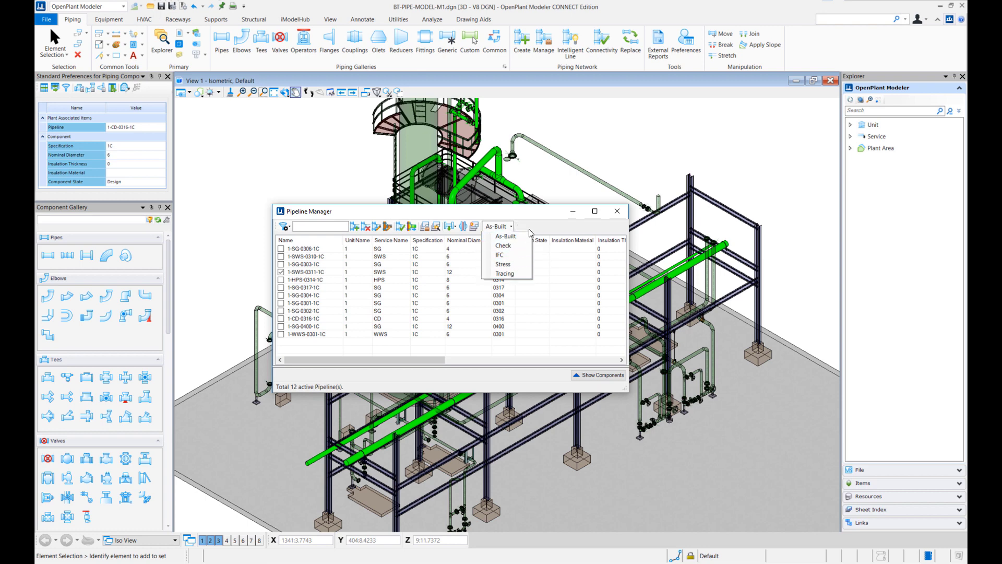
{"action": "left_click", "coordinate": [902, 286]}
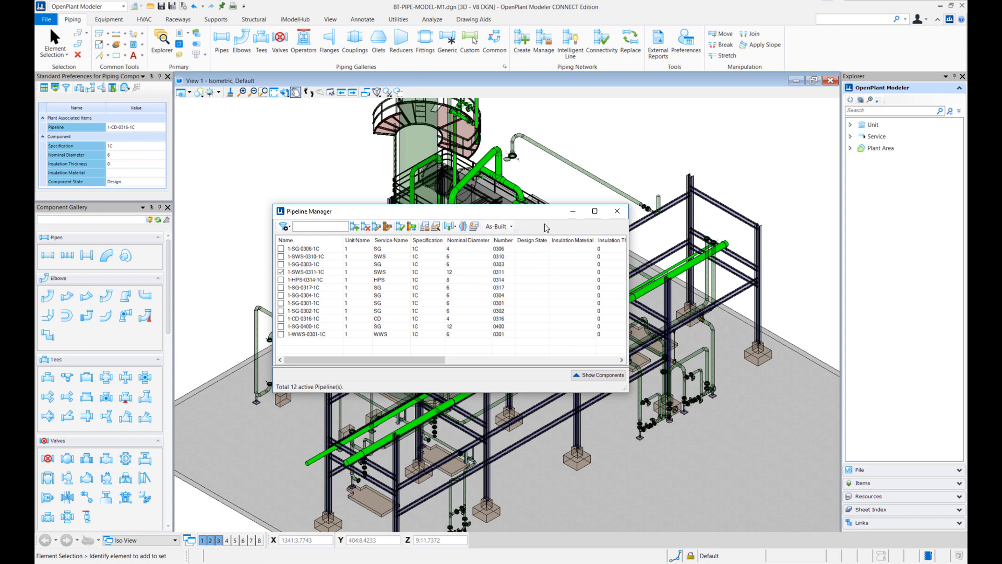
{"action": "left_click", "coordinate": [498, 225]}
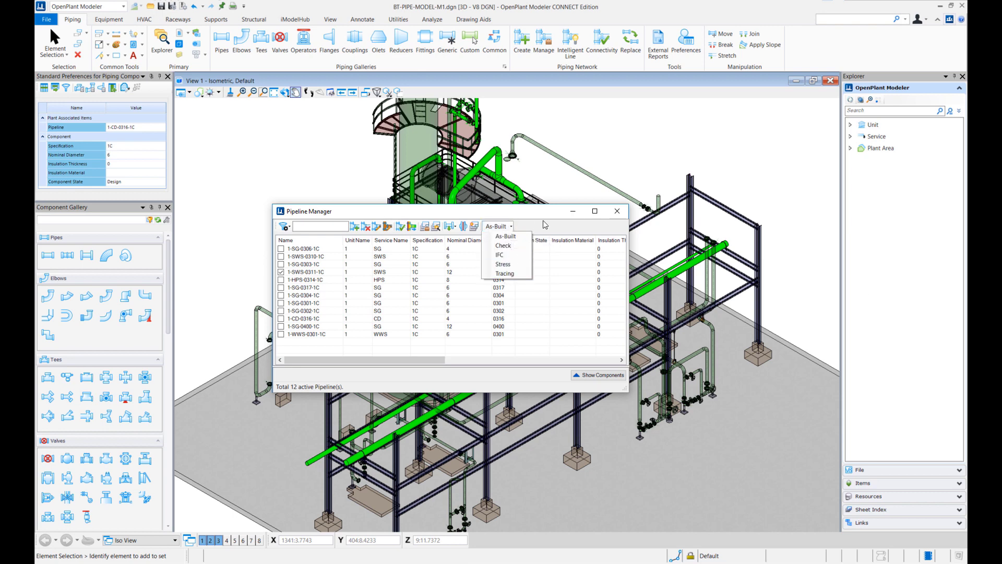
{"action": "left_click", "coordinate": [498, 226]}
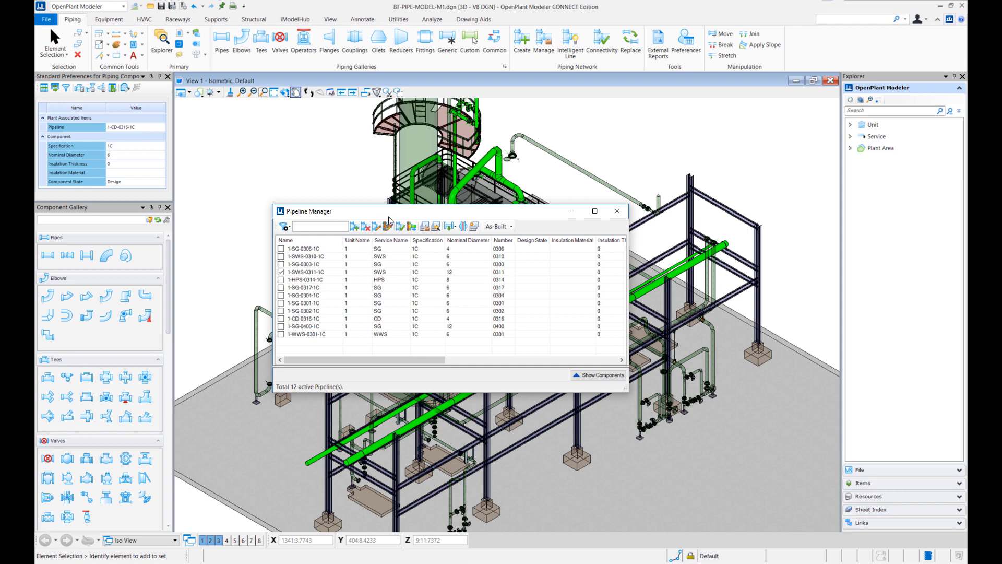
Step: Find the Configuration Variables dialog through the ribbon command search and open it
{"action": "left_click", "coordinate": [834, 18]}
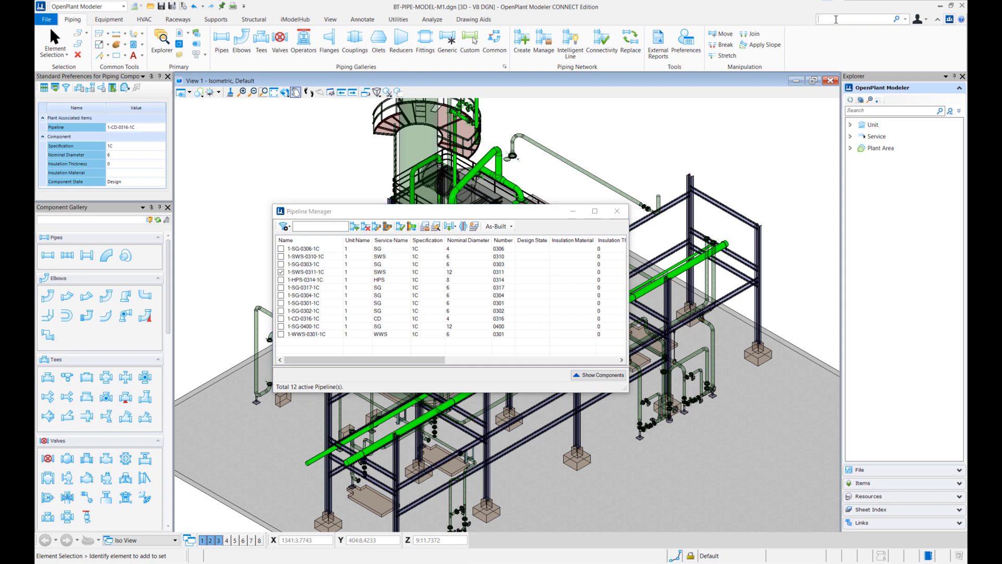
{"action": "type", "text": "comnf"}
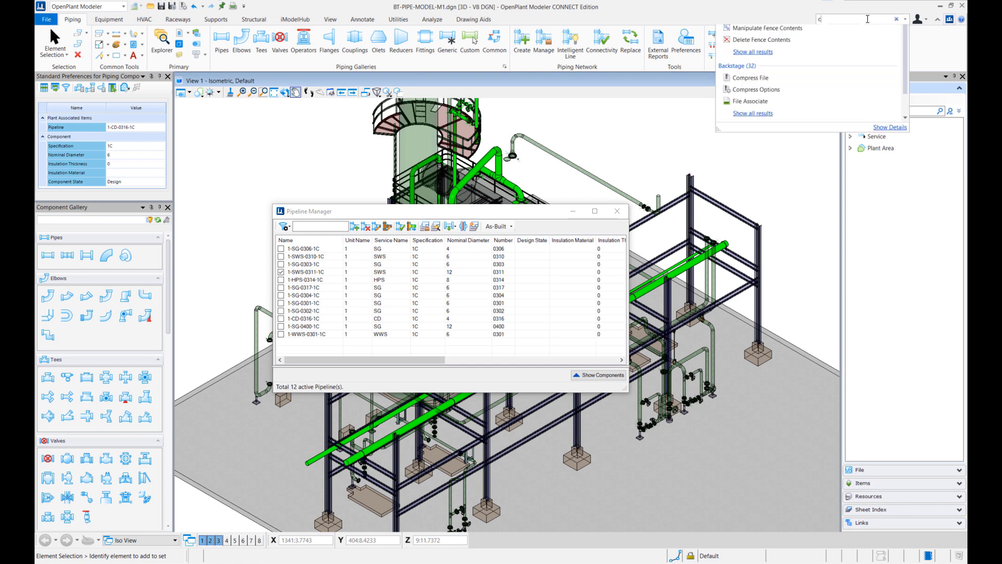
{"action": "key", "text": "BackSpace"}
{"action": "key", "text": "BackSpace"}
{"action": "key", "text": "BackSpace"}
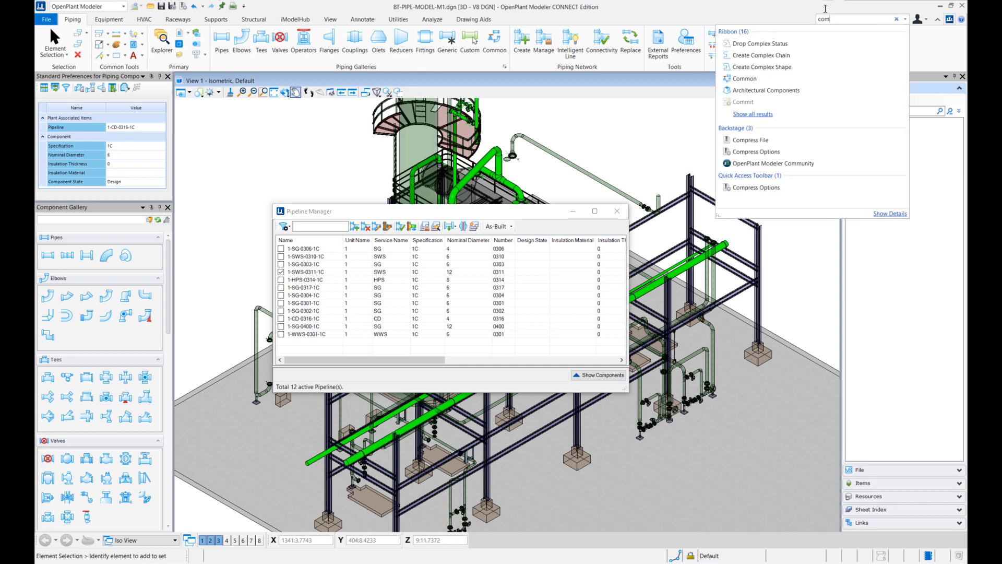
{"action": "type", "text": "nfi"}
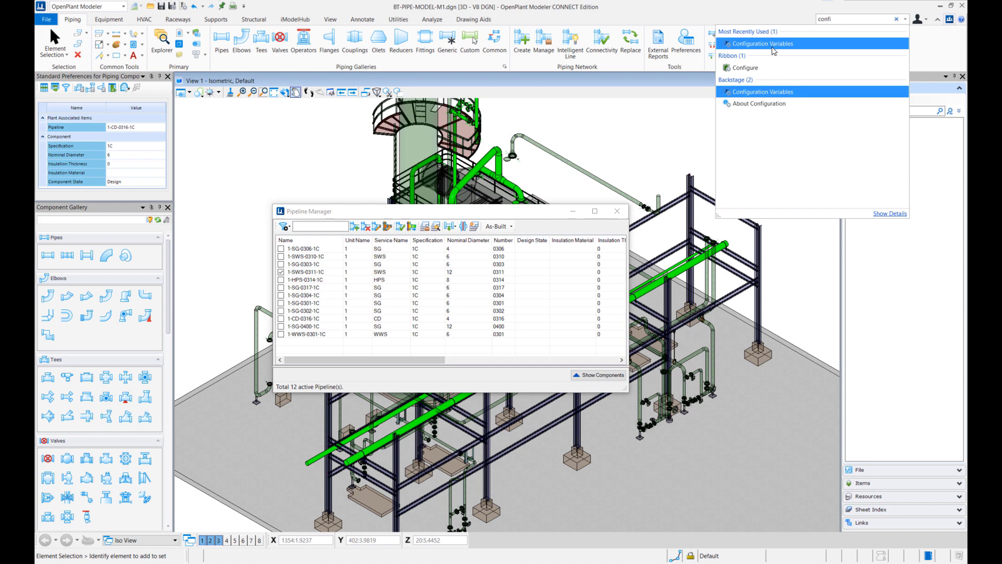
{"action": "left_click", "coordinate": [814, 44]}
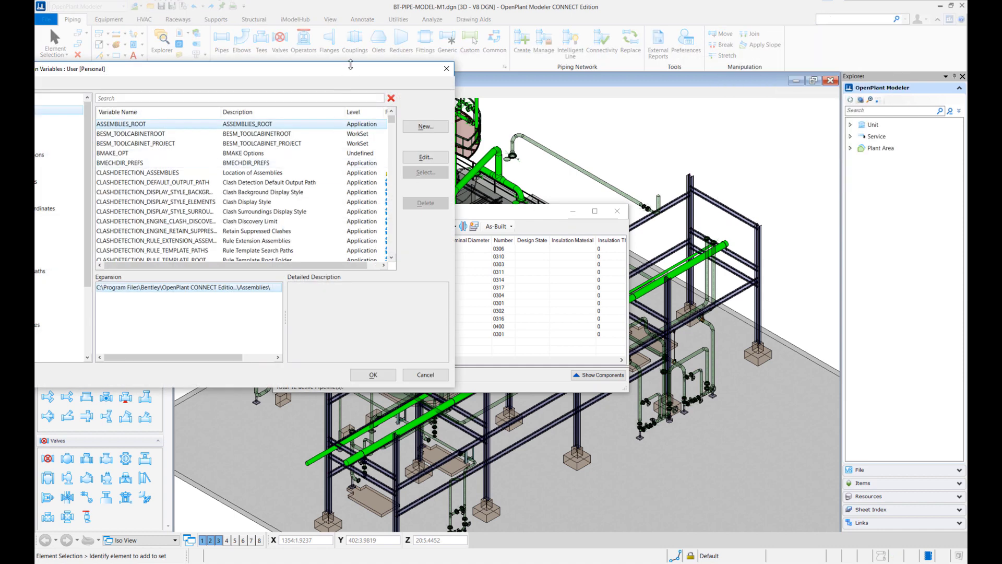
Step: Confirm DISPLAY_OPIM_OPM_ISO_STYLES_PICKER is 1, close the dialog, and move Pipeline Manager lower right
{"action": "left_click_drag", "start_coordinate": [383, 106], "coordinate": [738, 121]}
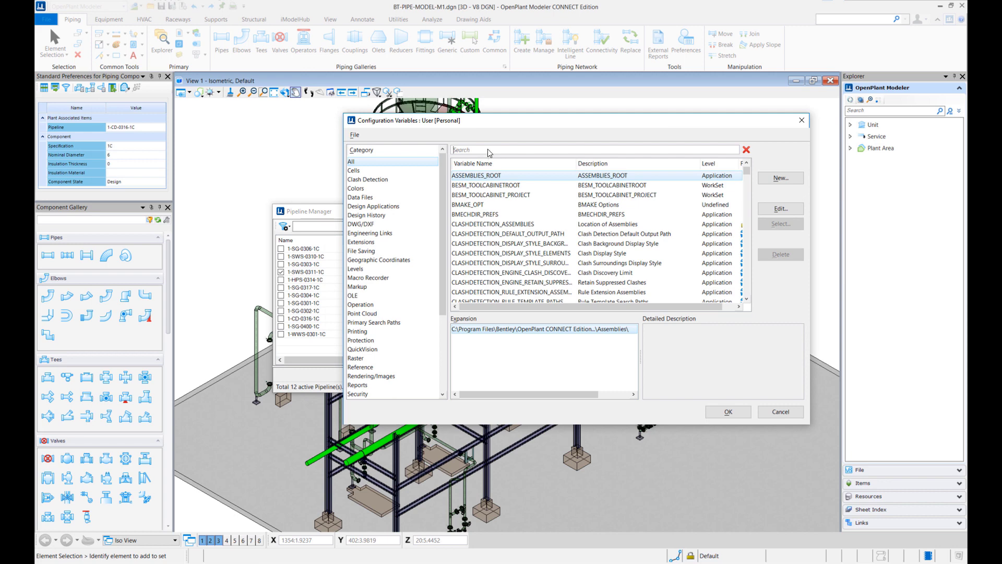
{"action": "type", "text": "disp"}
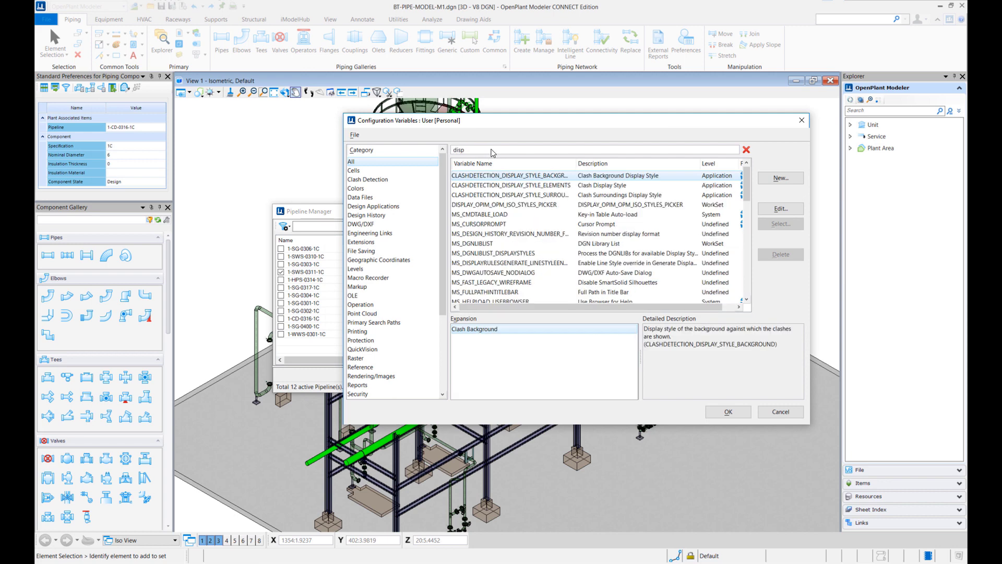
{"action": "double_click", "coordinate": [500, 205]}
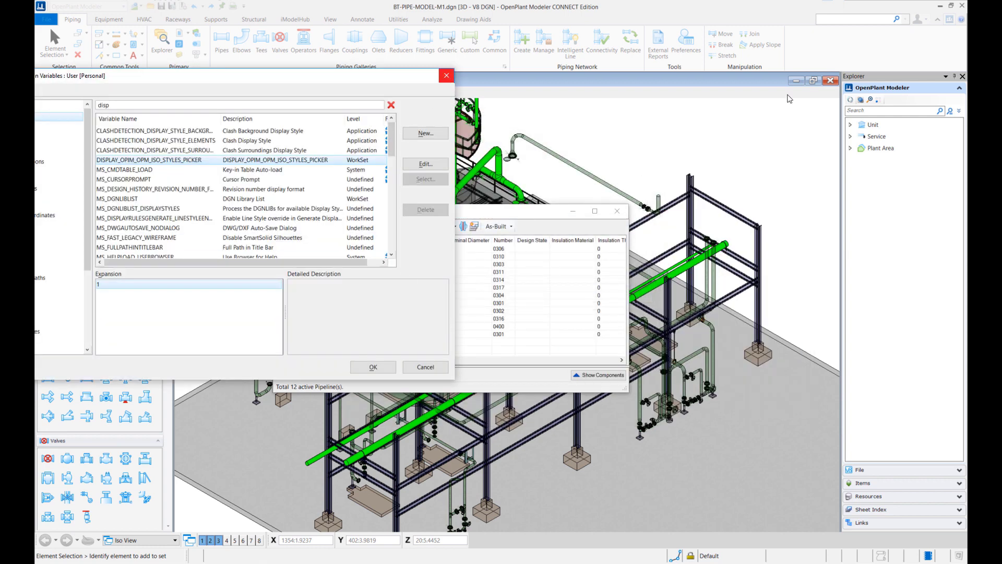
{"action": "left_click", "coordinate": [446, 75]}
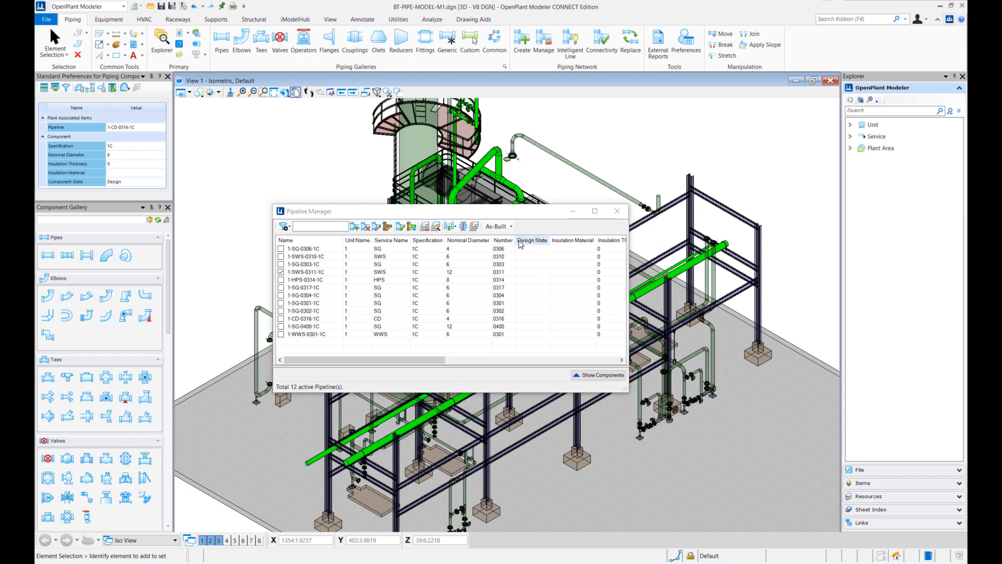
{"action": "mouse_move", "coordinate": [466, 211]}
{"action": "left_mouse_down"}
{"action": "mouse_move", "coordinate": [641, 259]}
{"action": "mouse_move", "coordinate": [517, 252]}
{"action": "left_mouse_up"}
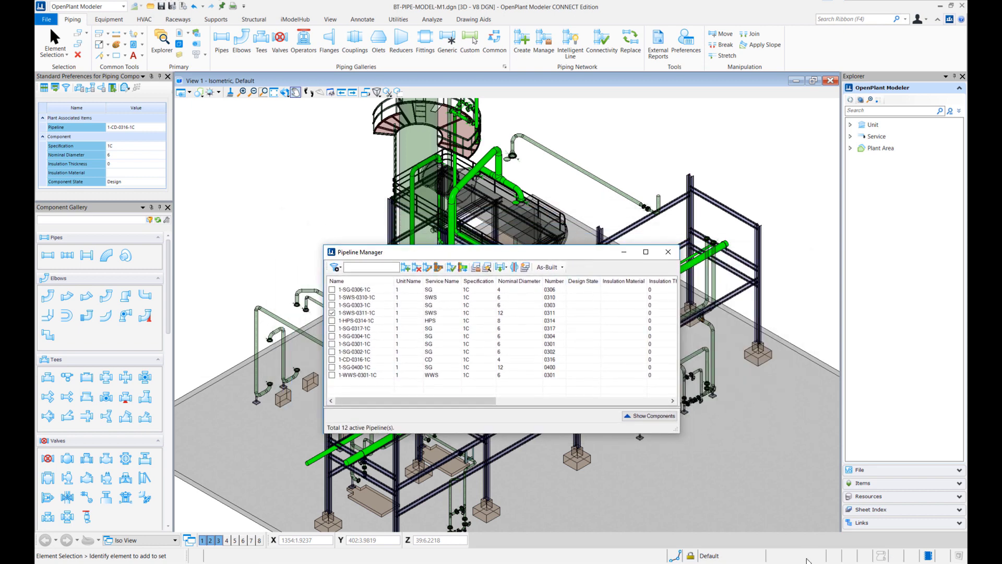
{"action": "key", "text": "alt+Tab"}
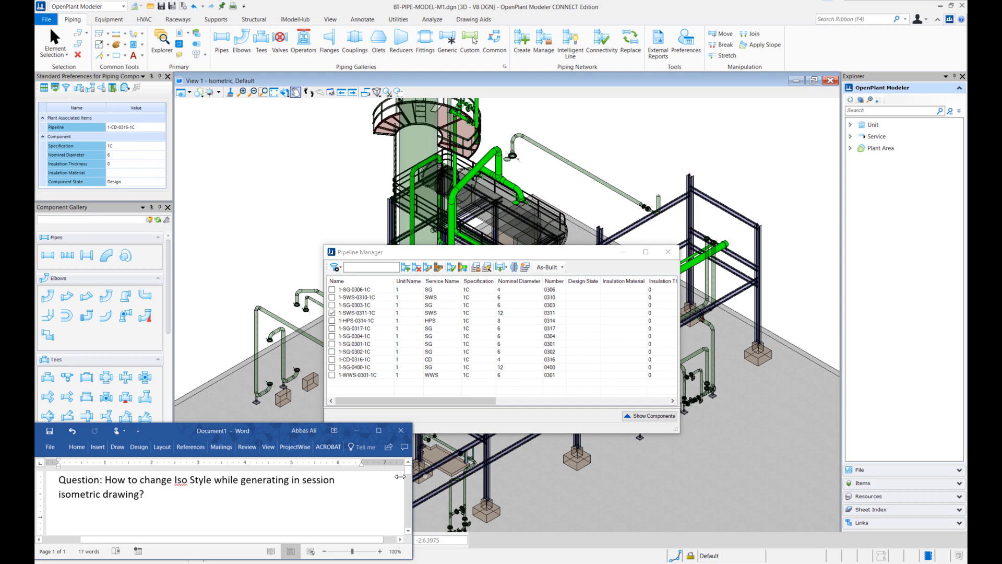
{"action": "scroll", "coordinate": [347, 509], "scroll_direction": "down", "scroll_amount": 2}
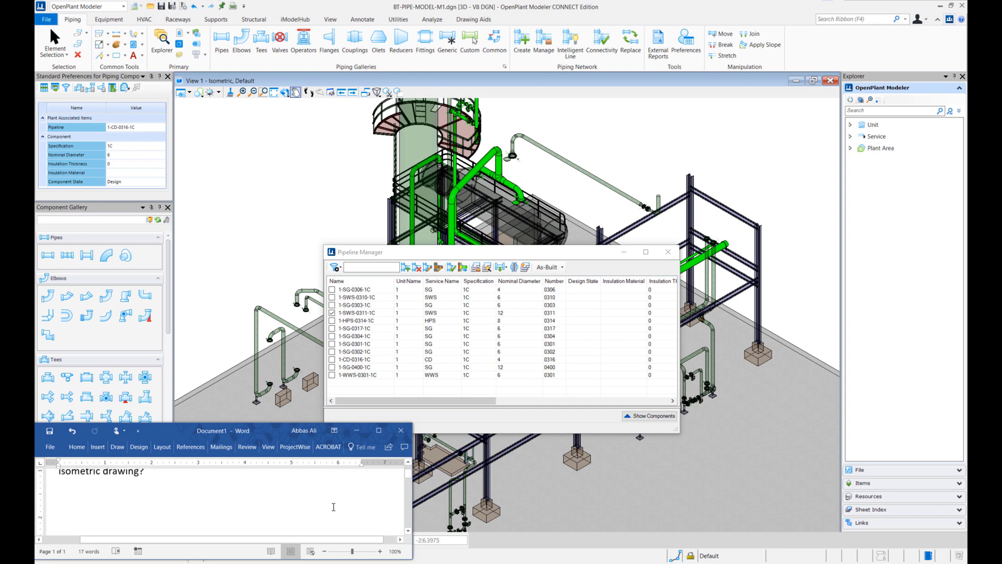
{"action": "scroll", "coordinate": [340, 508], "scroll_direction": "down", "scroll_amount": 3}
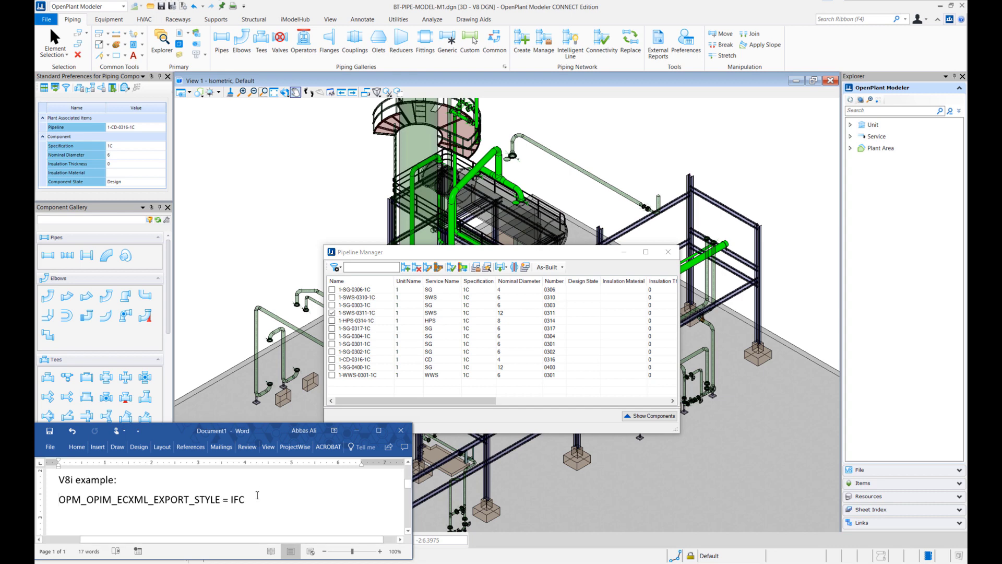
{"action": "left_click_drag", "start_coordinate": [246, 500], "coordinate": [59, 500]}
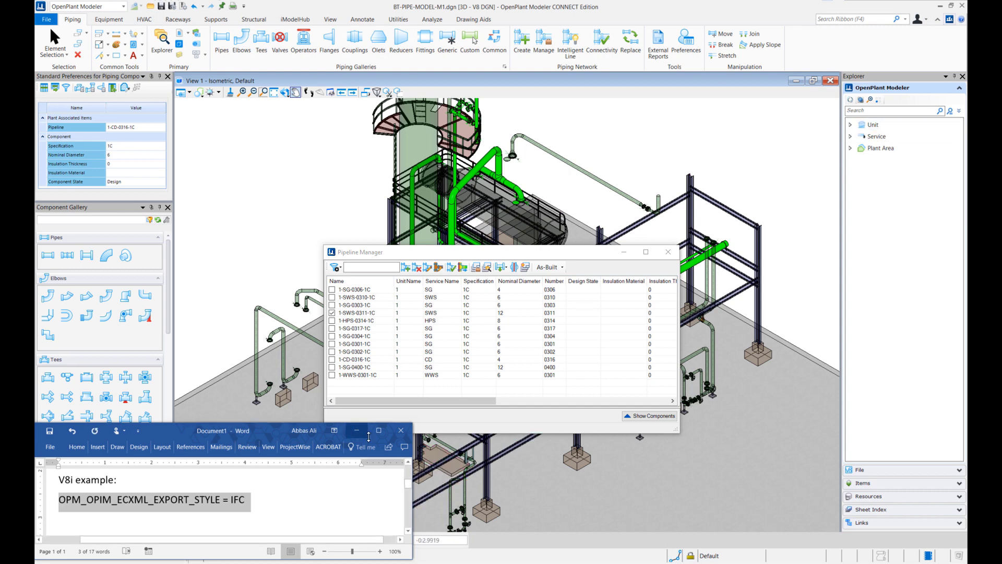
{"action": "left_click", "coordinate": [358, 430]}
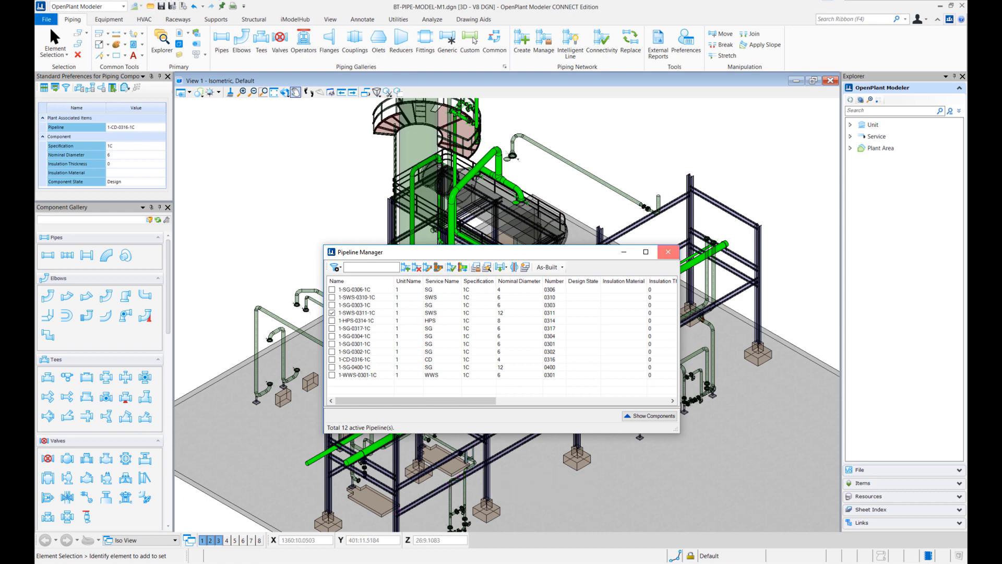
Step: Close the Pipeline Manager window so the full 3D plant model is visible
{"action": "left_click", "coordinate": [667, 252]}
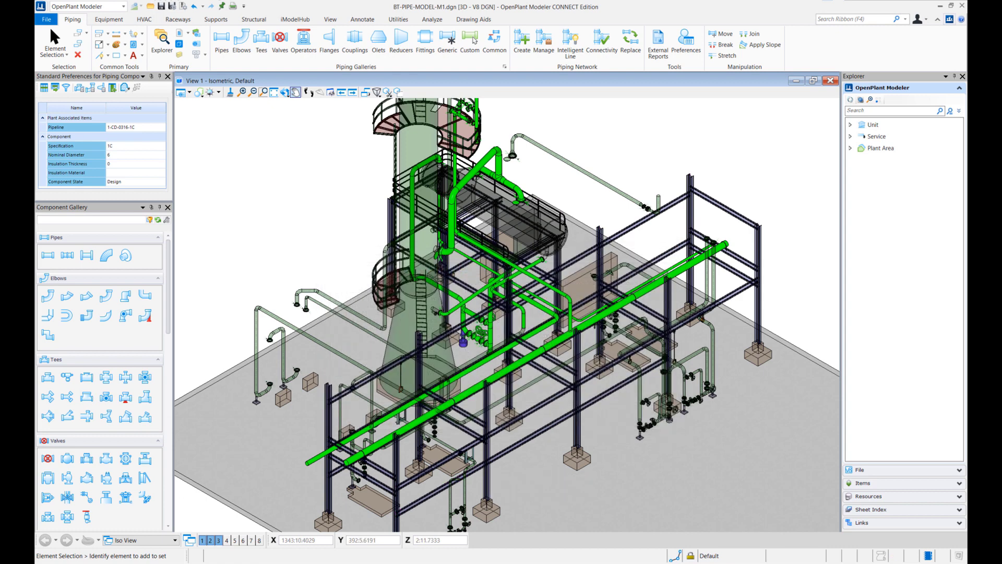